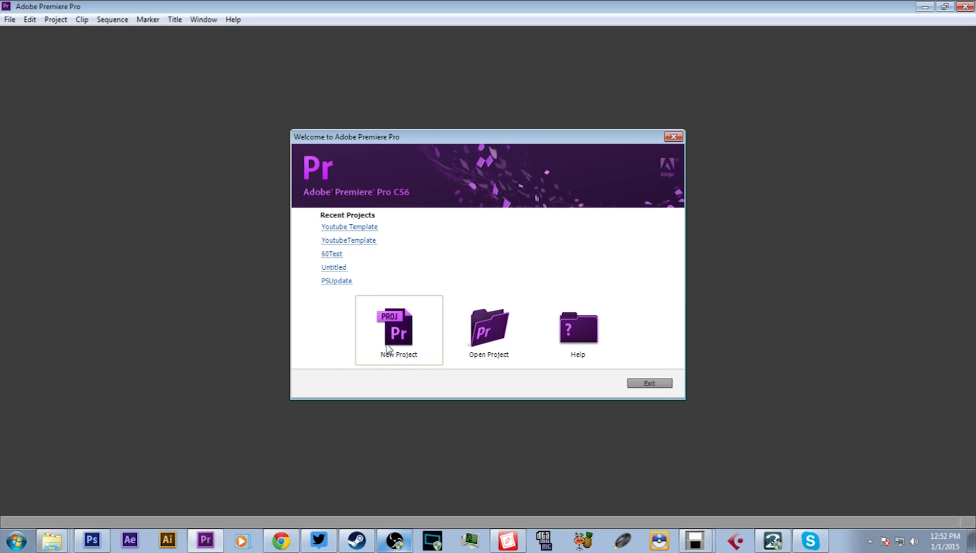
- Create a project named Untitled in F:\Premier Vids with the GPU Acceleration (CUDA) renderer and HDV capture format, overwriting the existing project
left_click(407, 332)
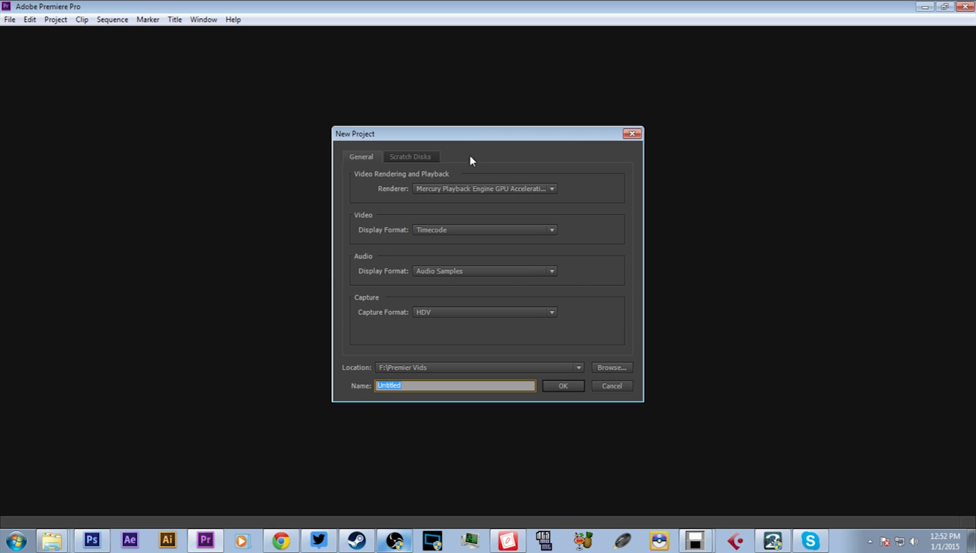
left_click(553, 189)
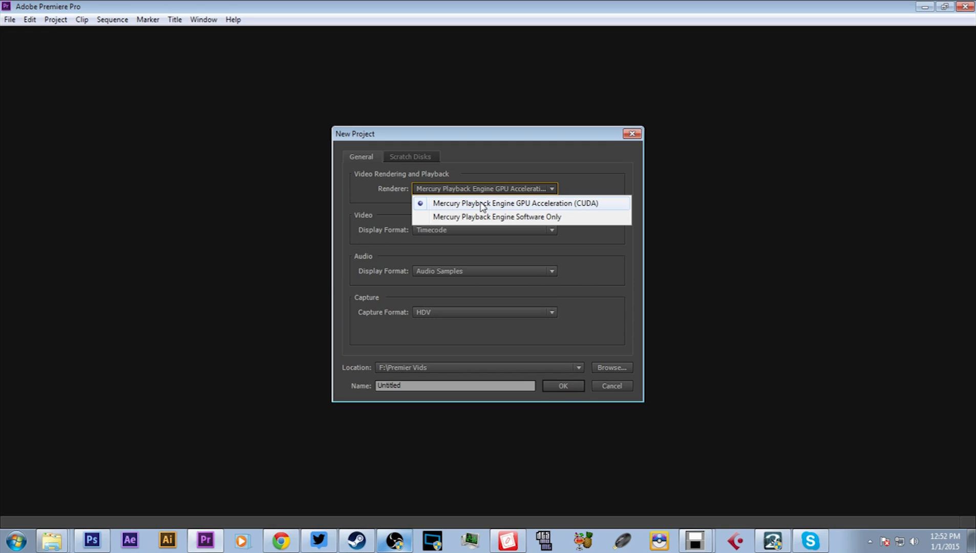
left_click(523, 161)
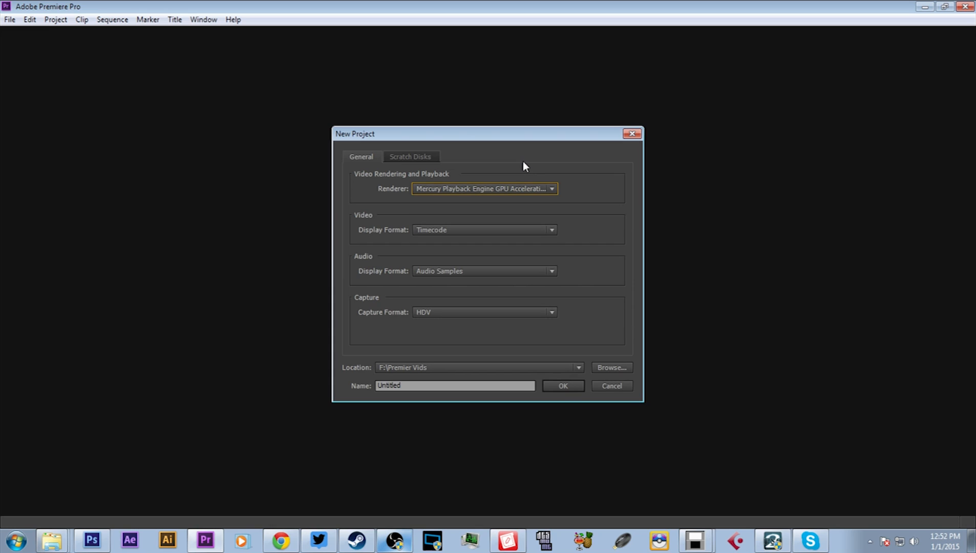
left_click(469, 310)
left_click(447, 311)
left_click(446, 311)
left_click(464, 340)
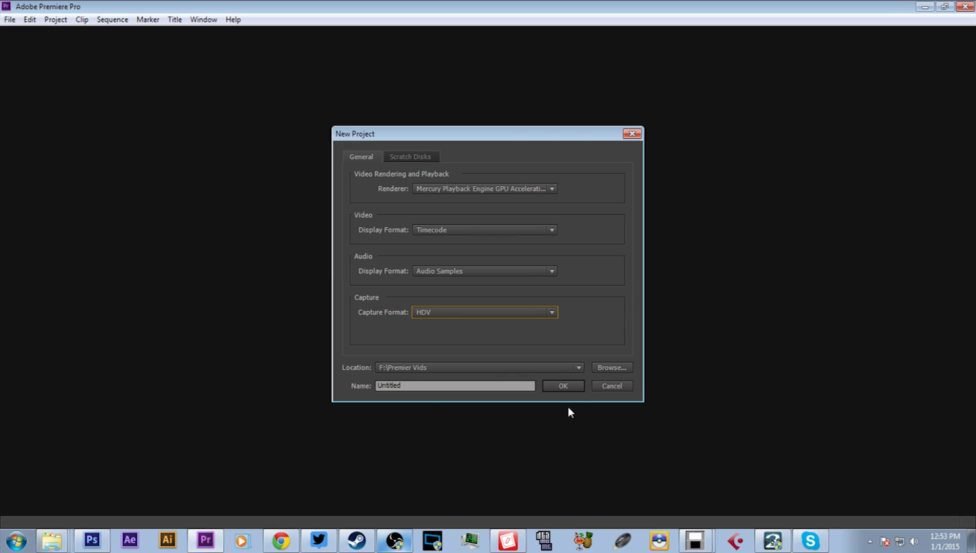
left_click(562, 385)
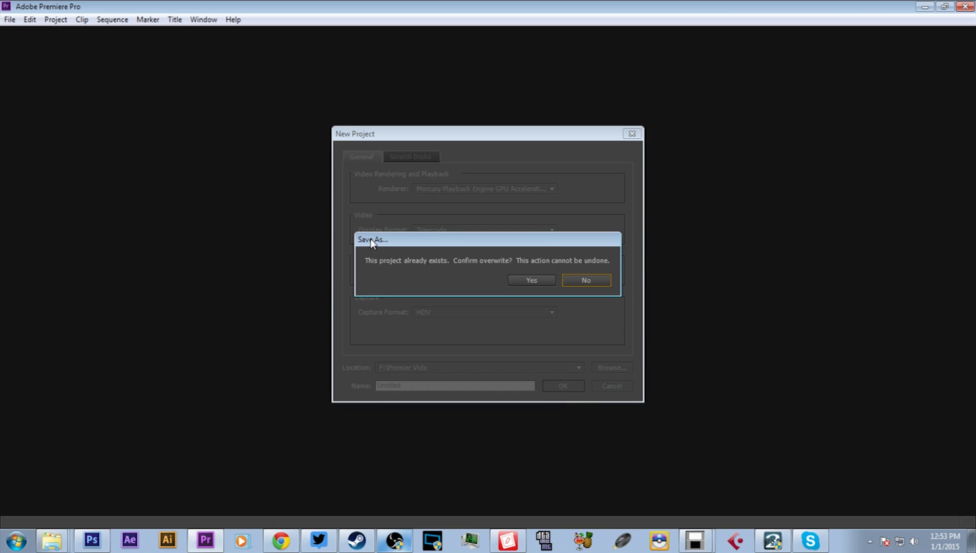
left_click(539, 281)
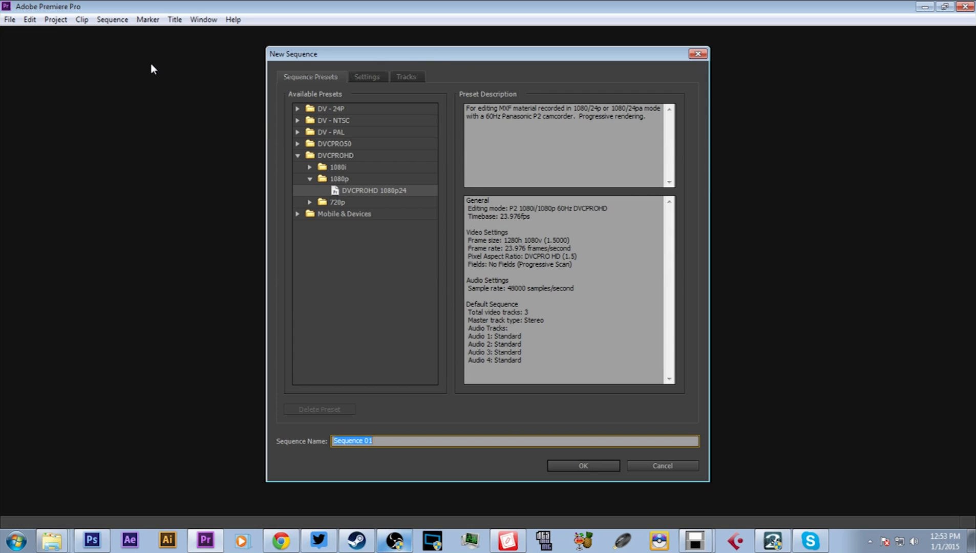
- Create Sequence 01 from the DVCPROHD 1080p24 preset
left_click(297, 155)
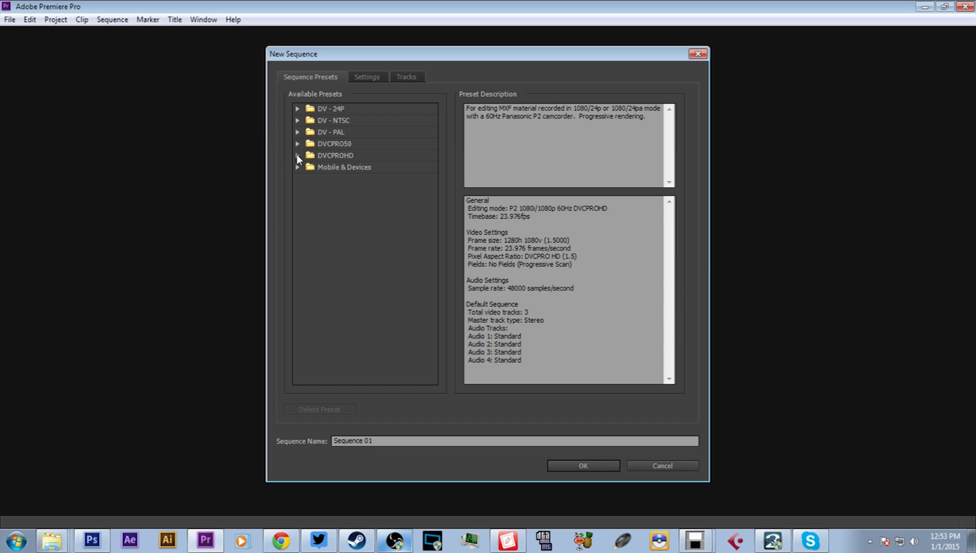
left_click(298, 157)
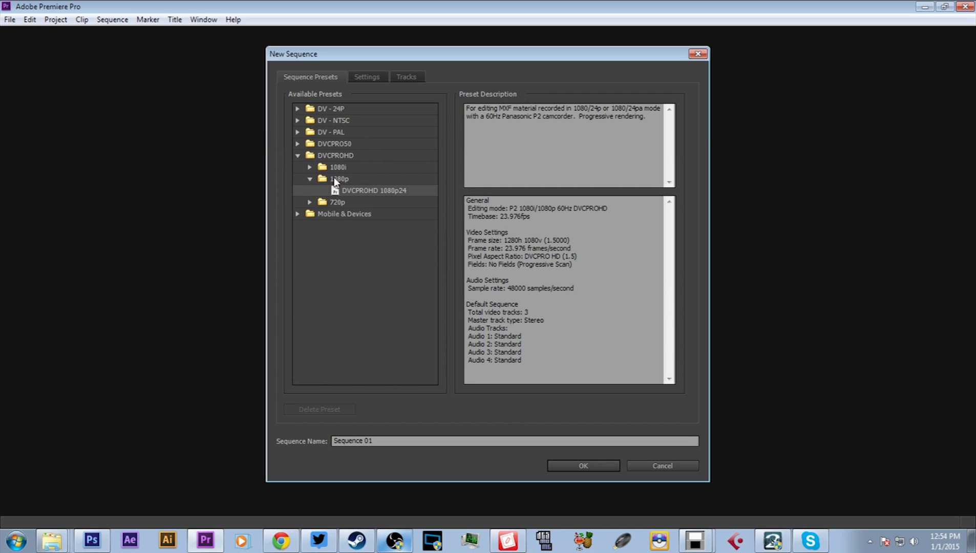
double_click(389, 190)
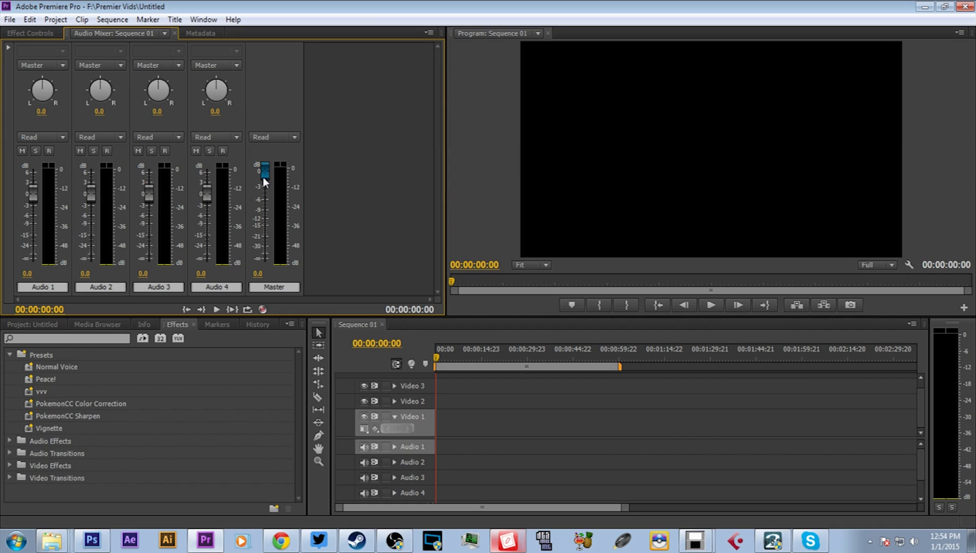
- Place the FBF (18) clip from the OBS folder at the start of Video 1 and scale it to the frame size
left_click(9, 19)
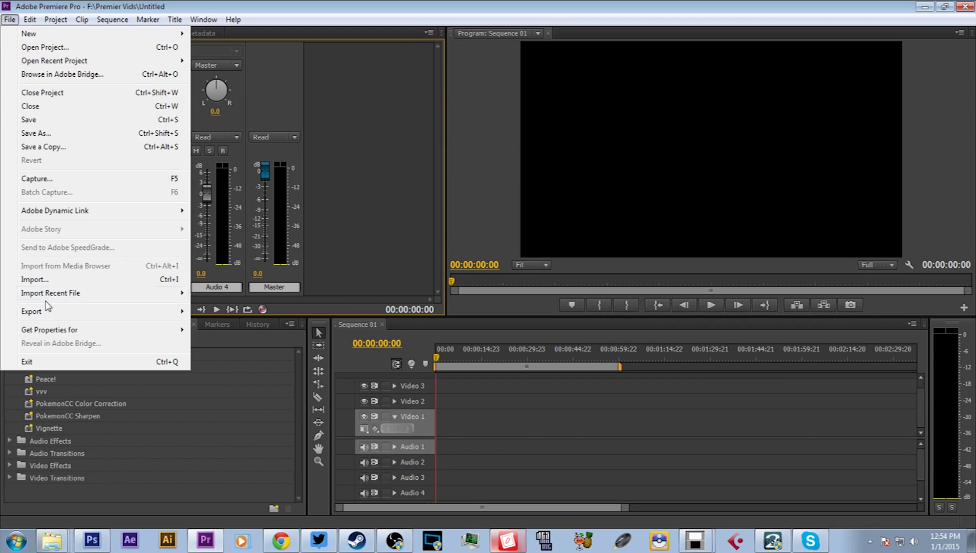
left_click(375, 181)
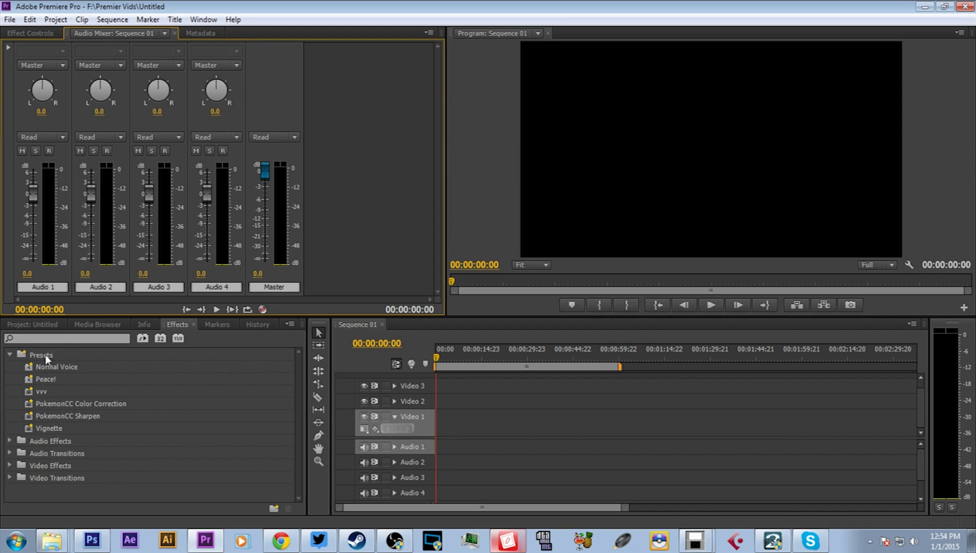
left_click(83, 327)
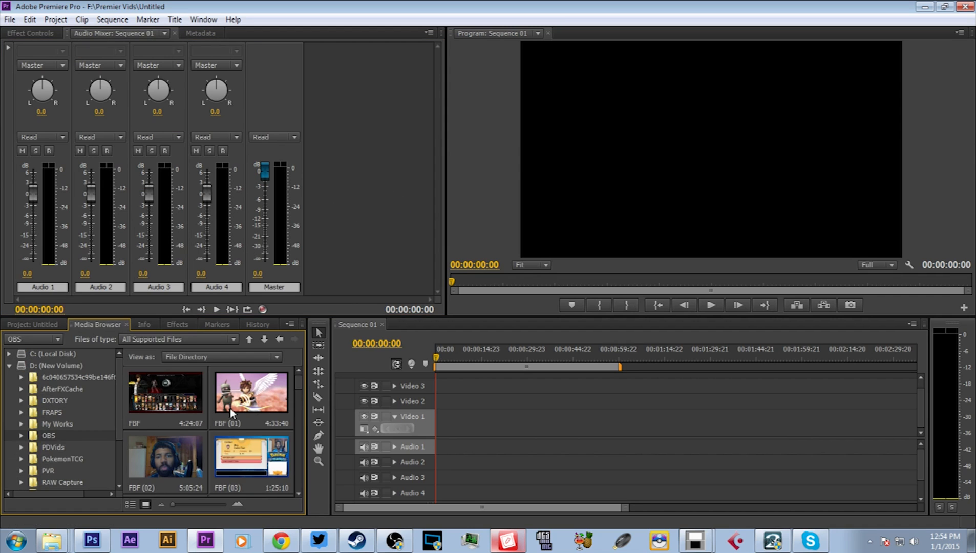
scroll(236, 405, "down", 3)
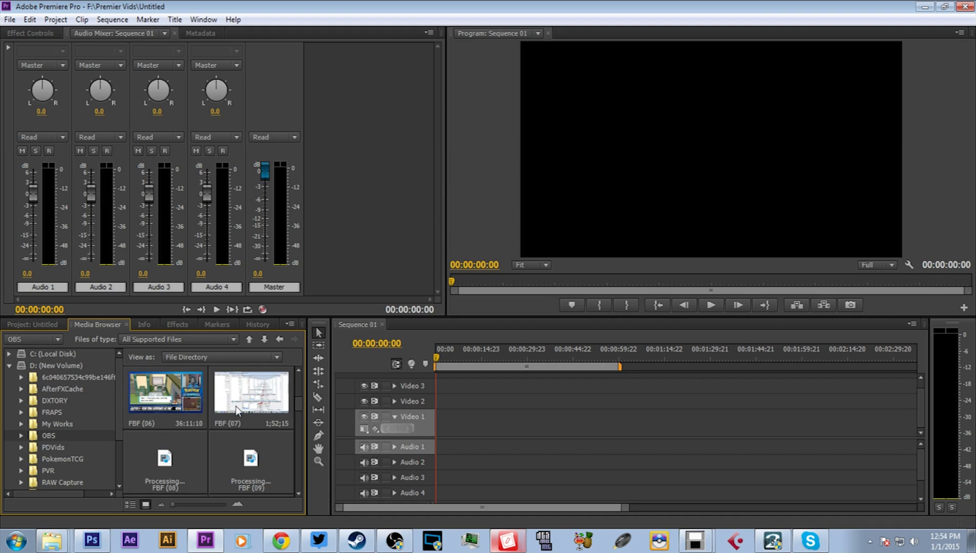
scroll(236, 406, "down", 6)
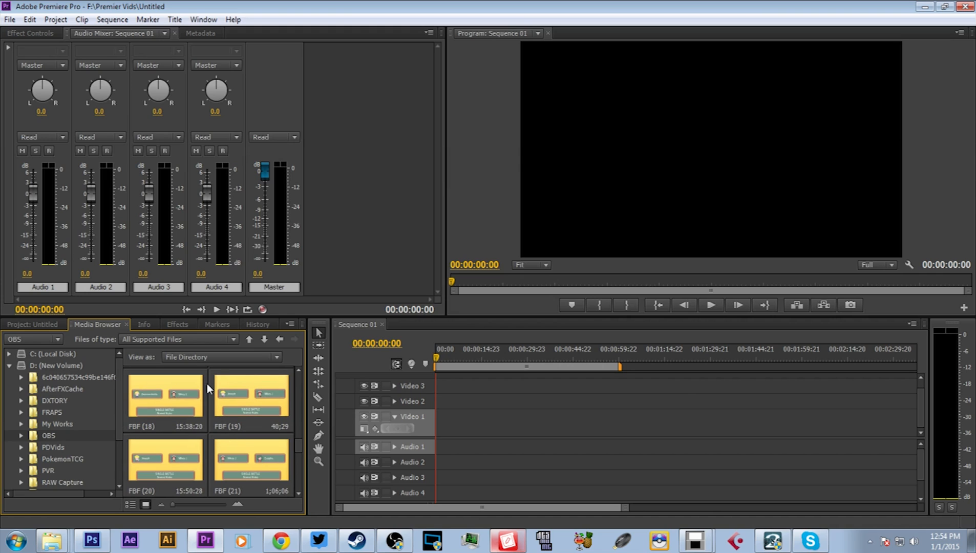
left_click(163, 395)
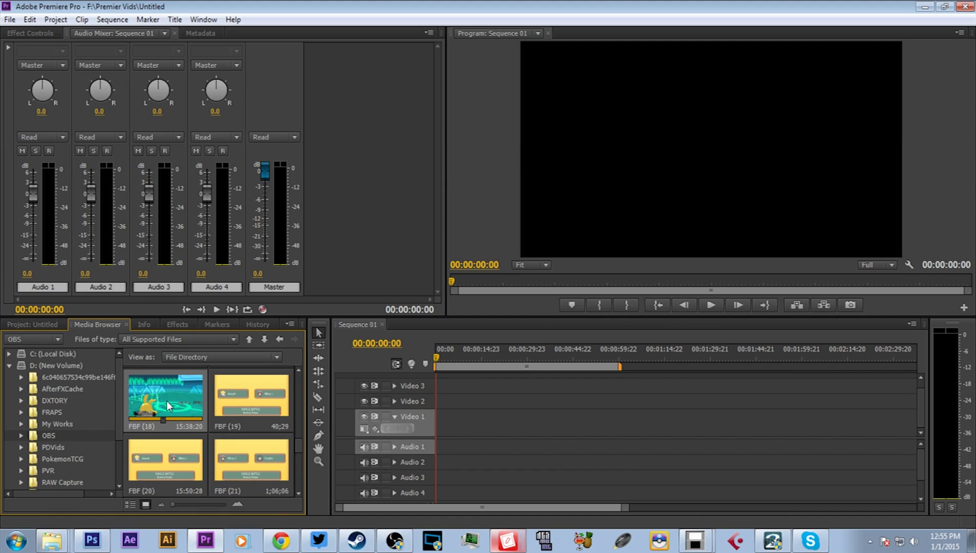
left_click_drag(332, 396, 437, 426)
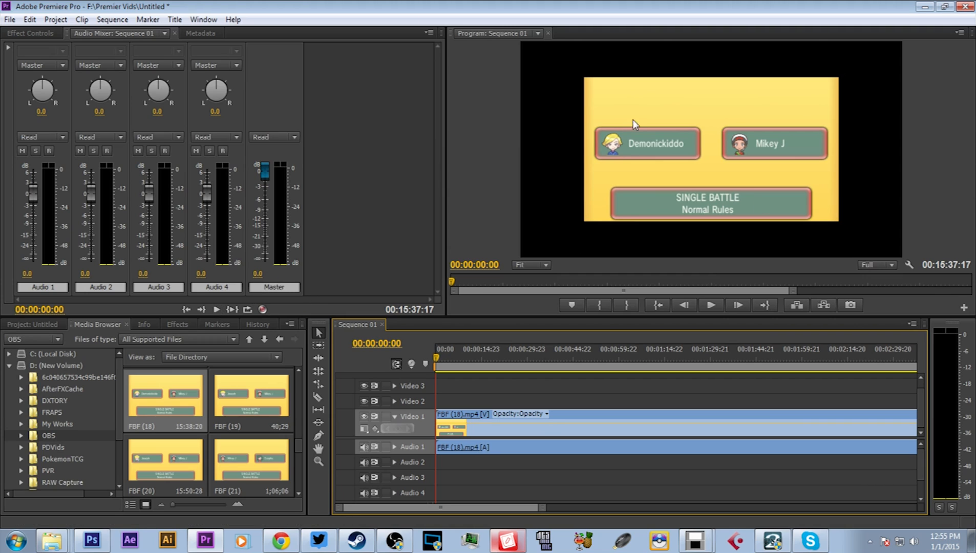
right_click(522, 439)
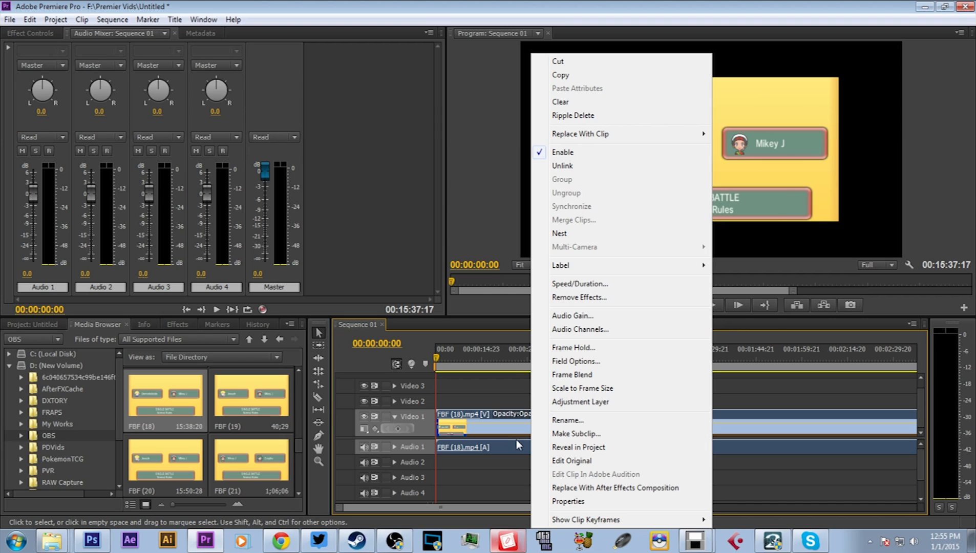
left_click(585, 388)
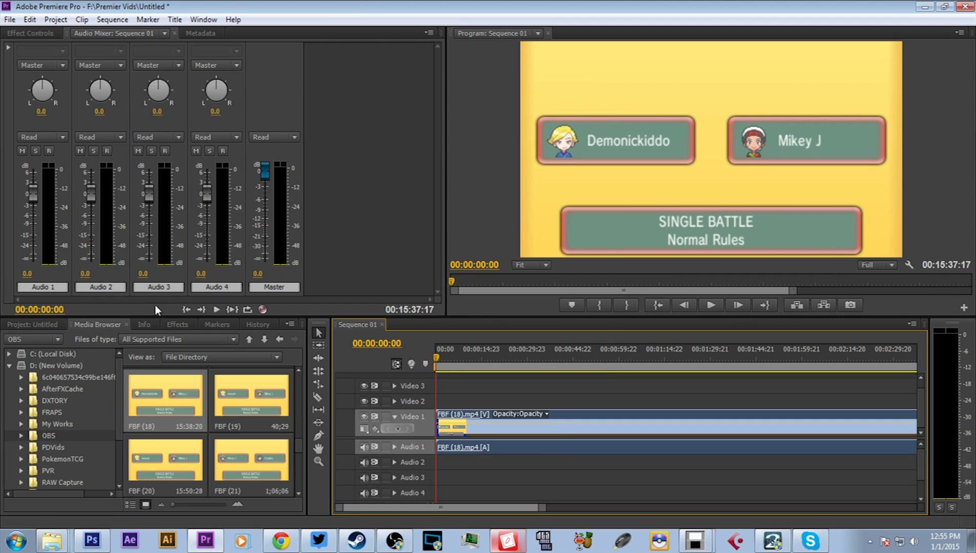
- Play back the sequence from the start and around the two-minute mark to check the picture and audio
left_click(715, 308)
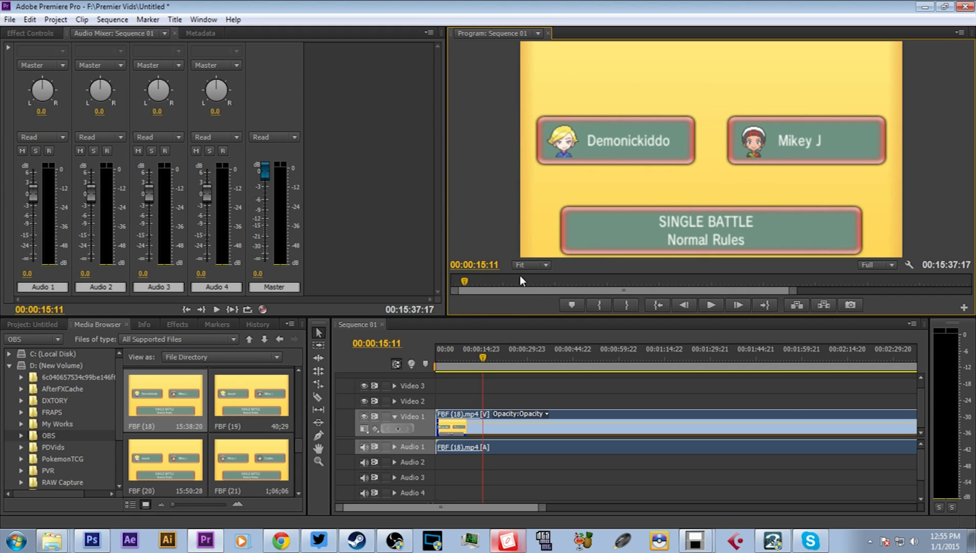
left_click(551, 281)
left_click(720, 306)
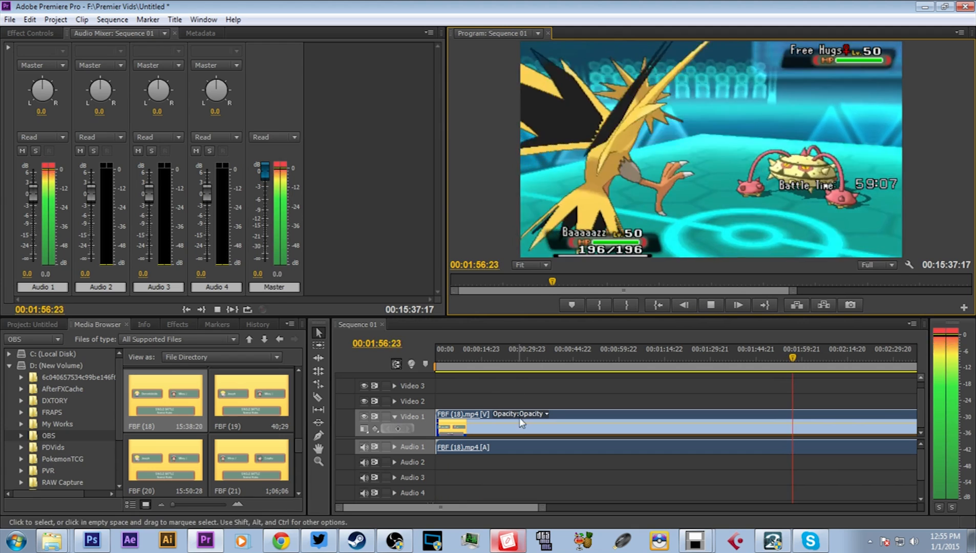
left_click(714, 305)
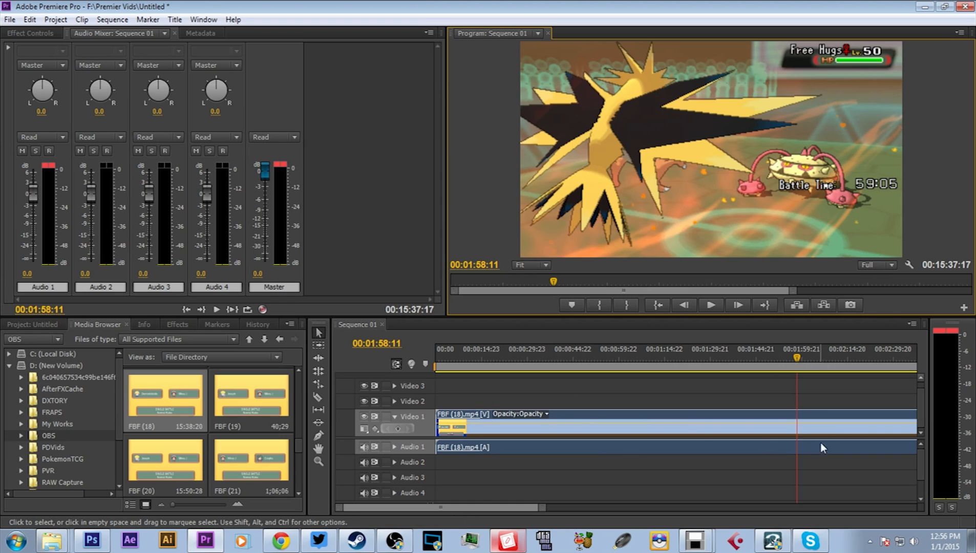
left_click_drag(481, 507, 492, 533)
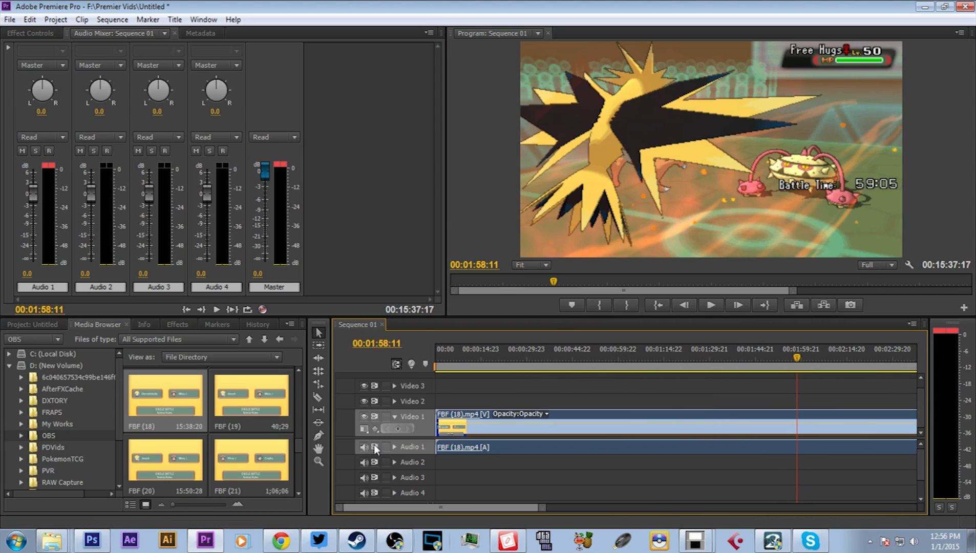
- Import Sonic_the_Hedgehog_3_Breaking_the_Ice_OC_ReMix.mp3 from the OC ReMix library and place it at the start of Audio 2
left_click(40, 324)
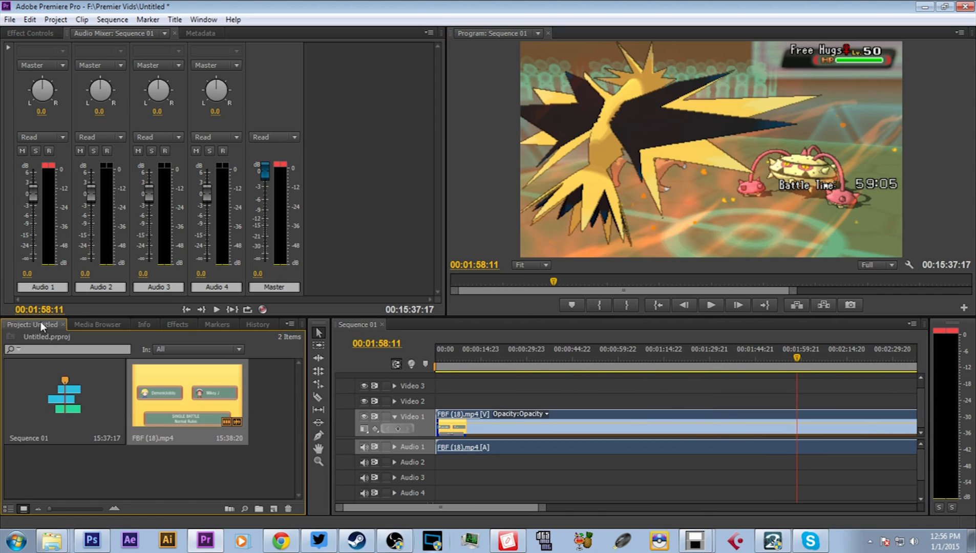
left_click(11, 21)
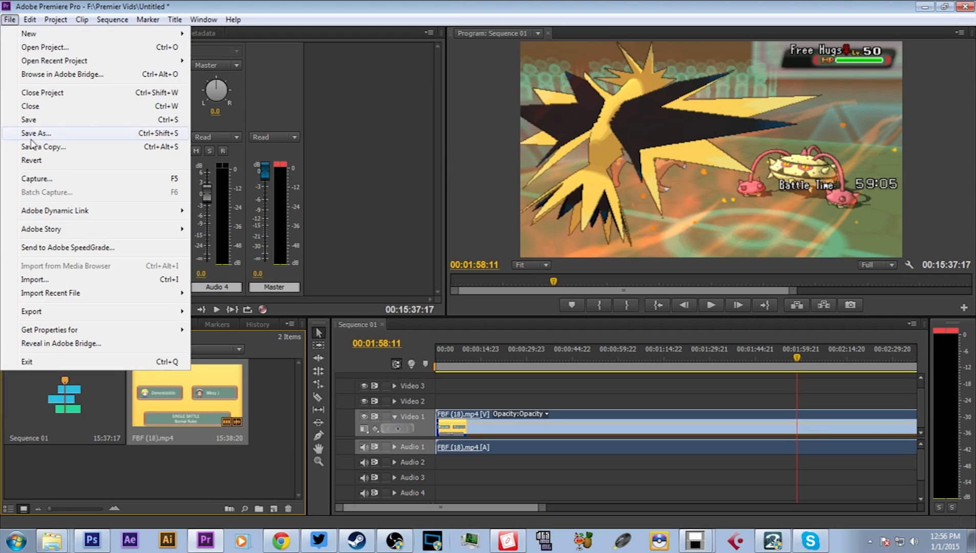
left_click(46, 284)
left_click(57, 143)
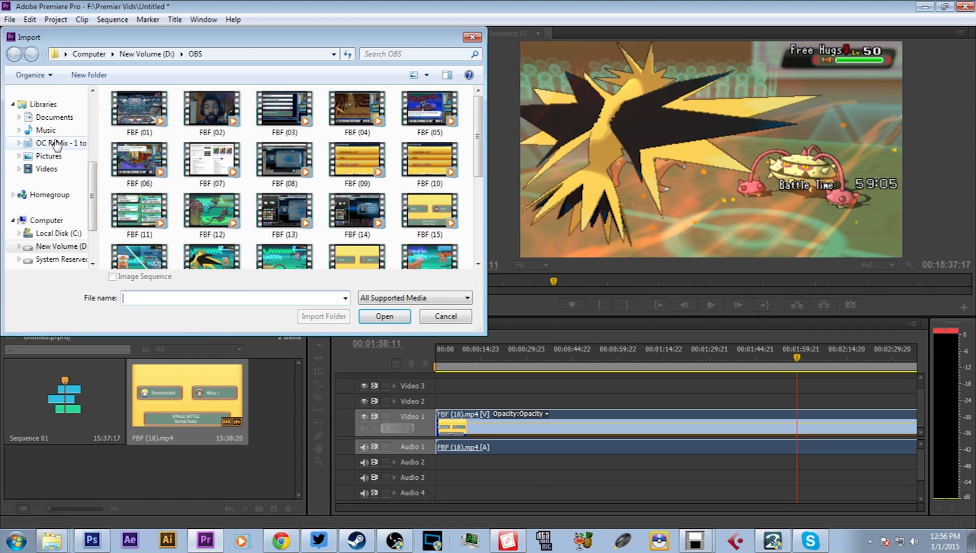
left_click_drag(478, 135, 478, 219)
double_click(184, 193)
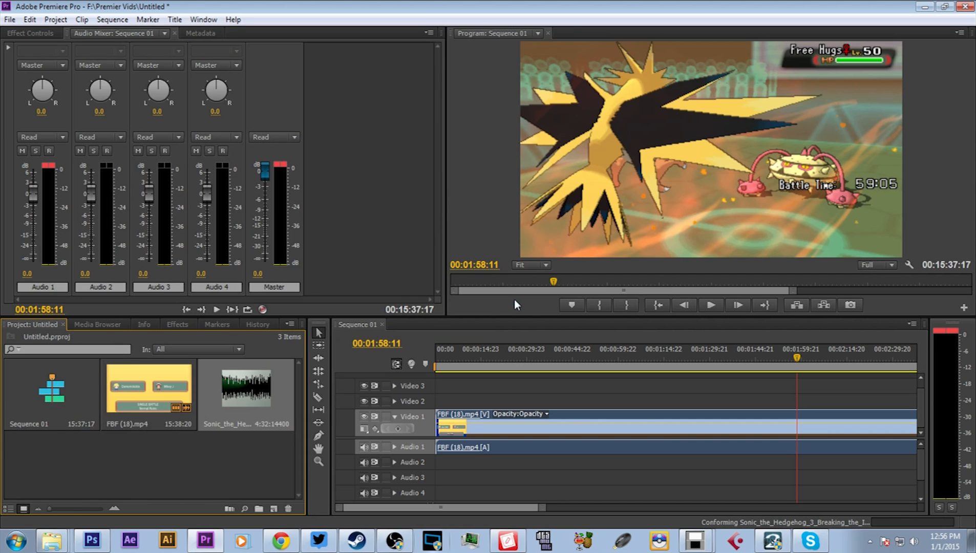
left_click_drag(231, 393, 445, 467)
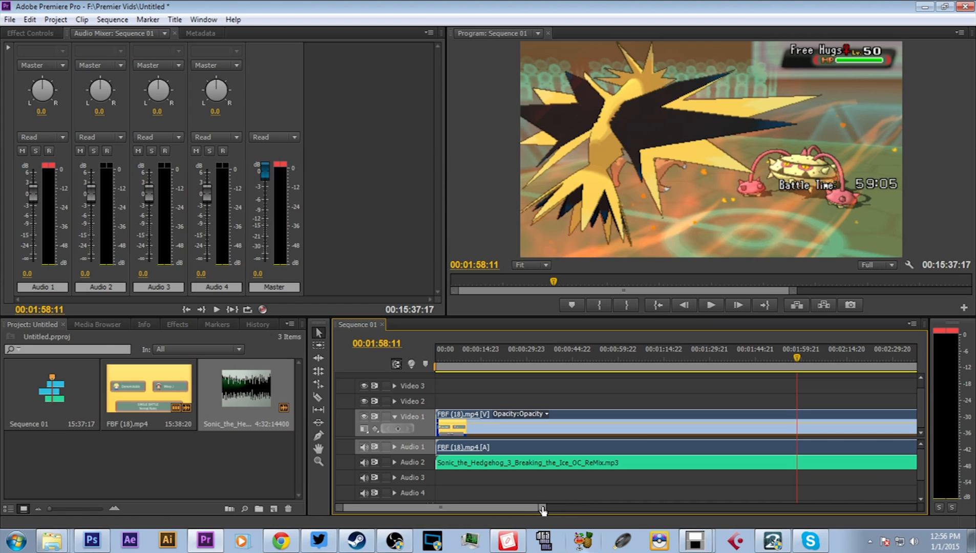
- Add three more copies of the Sonic music track end to end on Audio 2 to cover the whole video
left_click_drag(543, 509, 732, 509)
left_click_drag(848, 538, 870, 538)
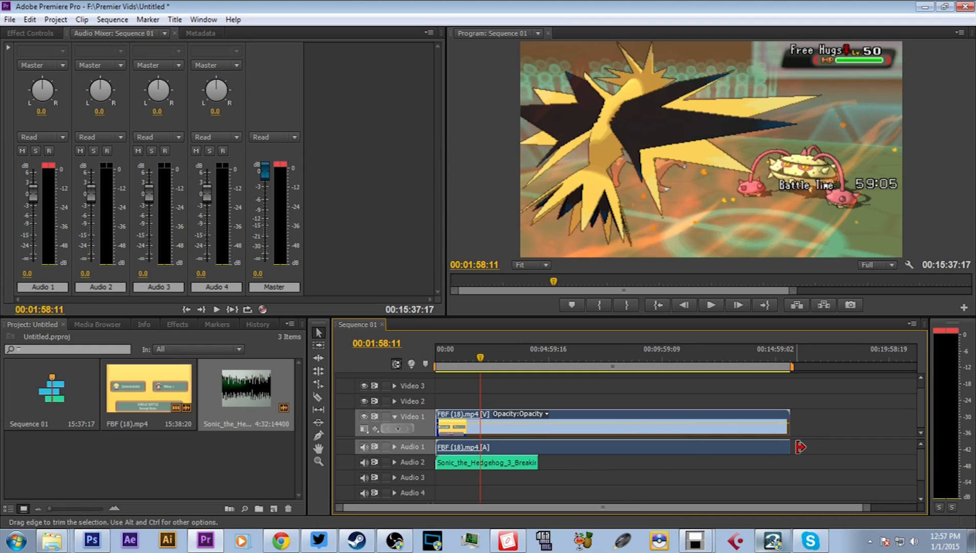
left_click_drag(603, 348, 570, 351)
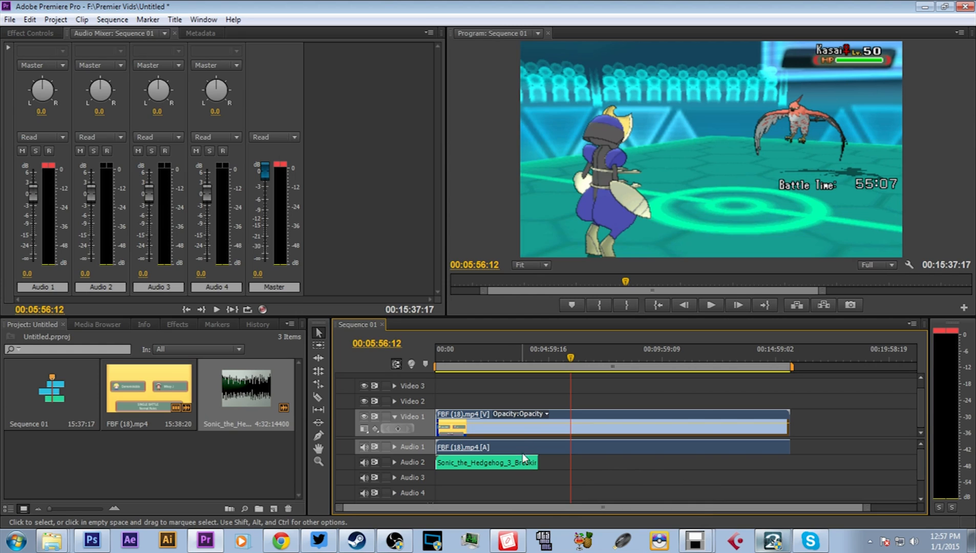
left_click_drag(233, 397, 539, 462)
left_click_drag(259, 395, 643, 467)
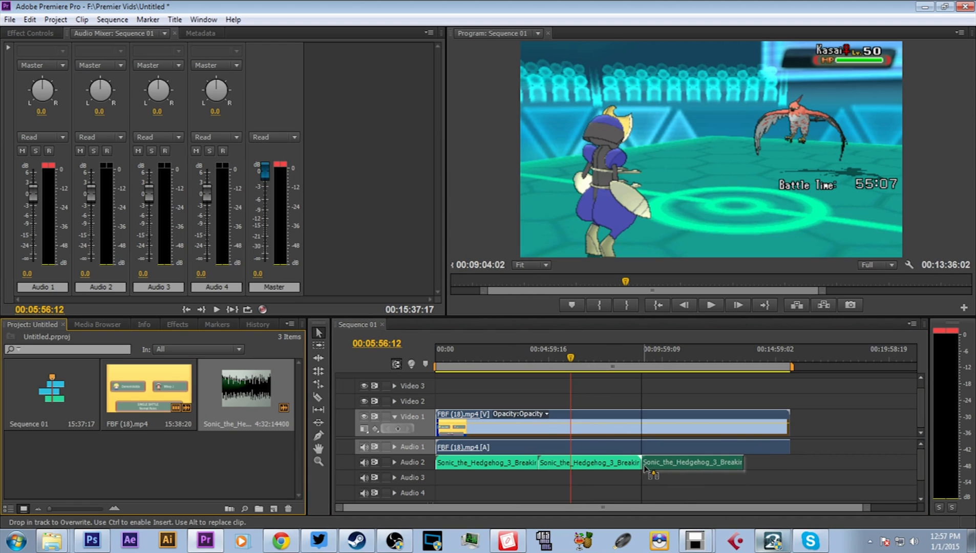
left_click_drag(235, 393, 750, 466)
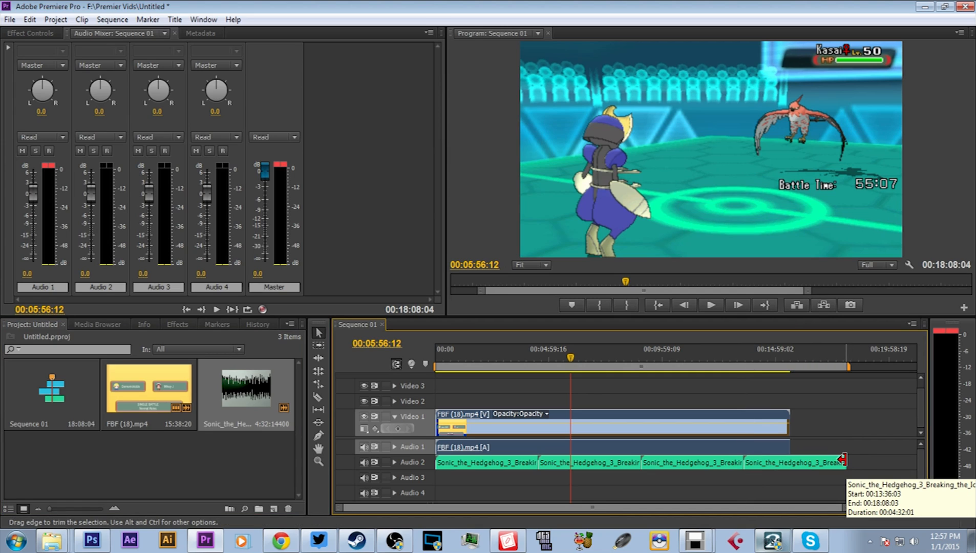
- Trim the end of the last music clip on Audio 2 to line up with the end of the video clip
left_click_drag(842, 460, 788, 461)
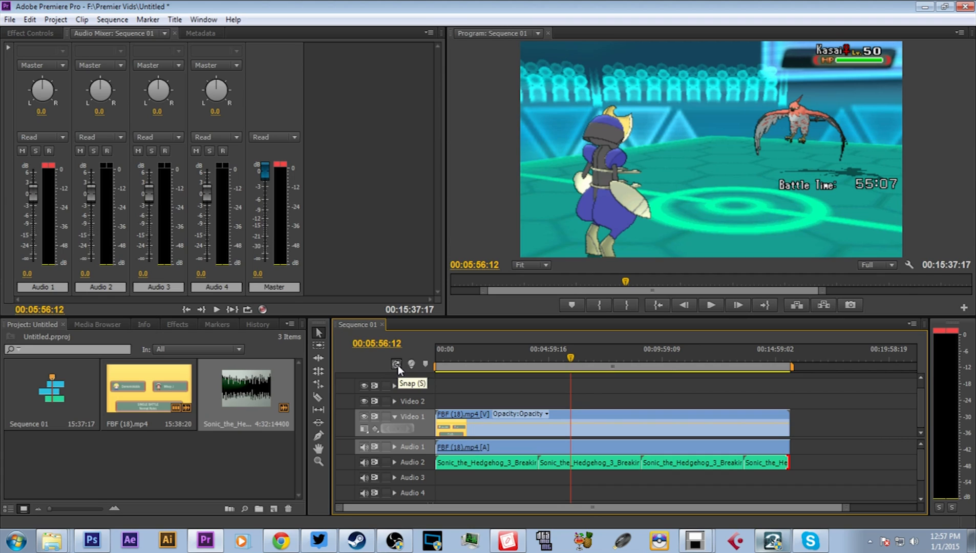
mouse_move(789, 462)
left_mouse_down()
mouse_move(842, 467)
mouse_move(745, 456)
mouse_move(819, 462)
mouse_move(749, 462)
mouse_move(787, 462)
left_mouse_up()
left_click_drag(788, 462, 788, 462)
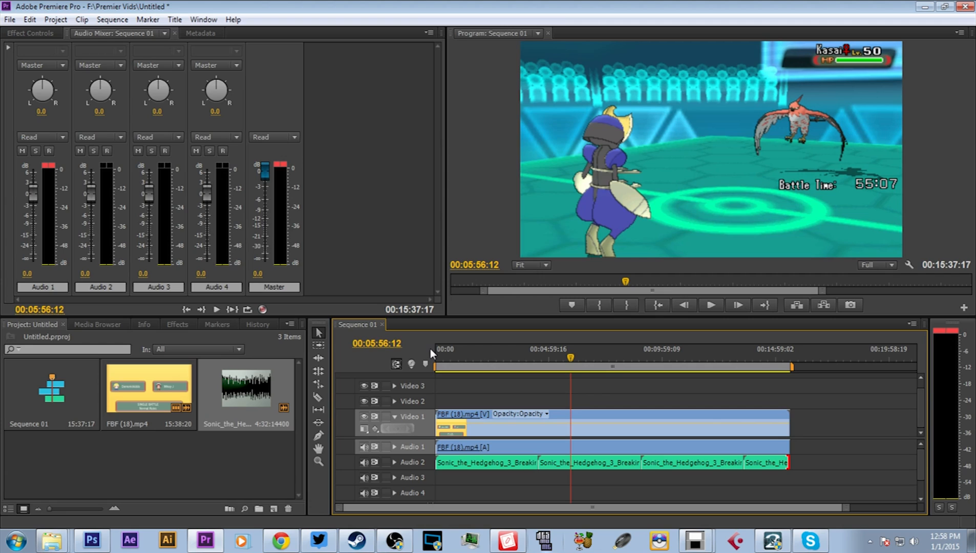
- Set up a media export of the sequence in H.264 with the HD 720p 29.97 preset and maximum render quality
left_click(10, 21)
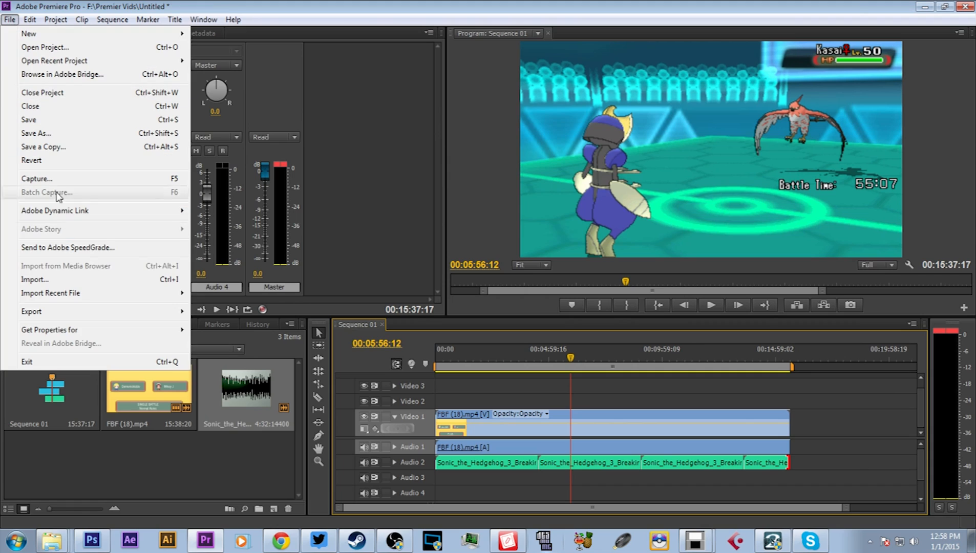
left_click(76, 312)
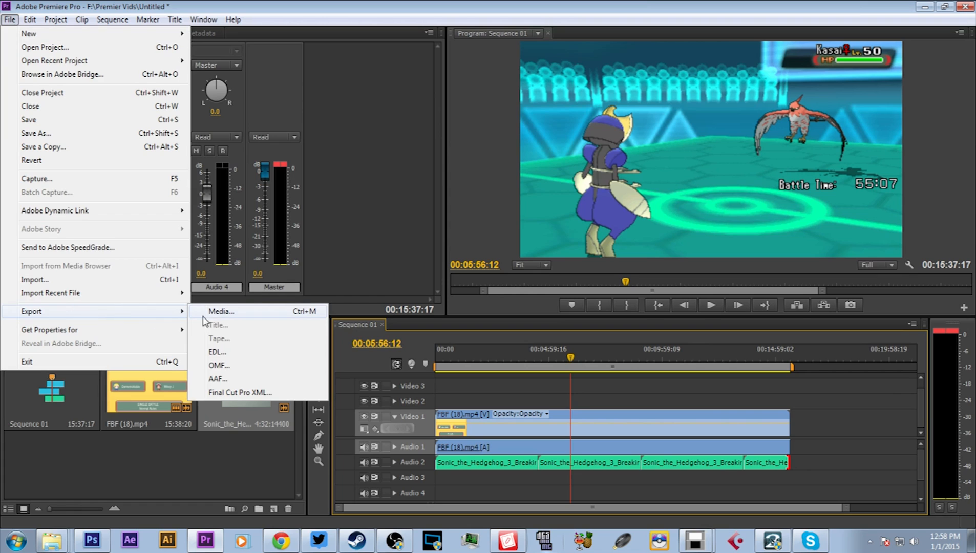
left_click(221, 312)
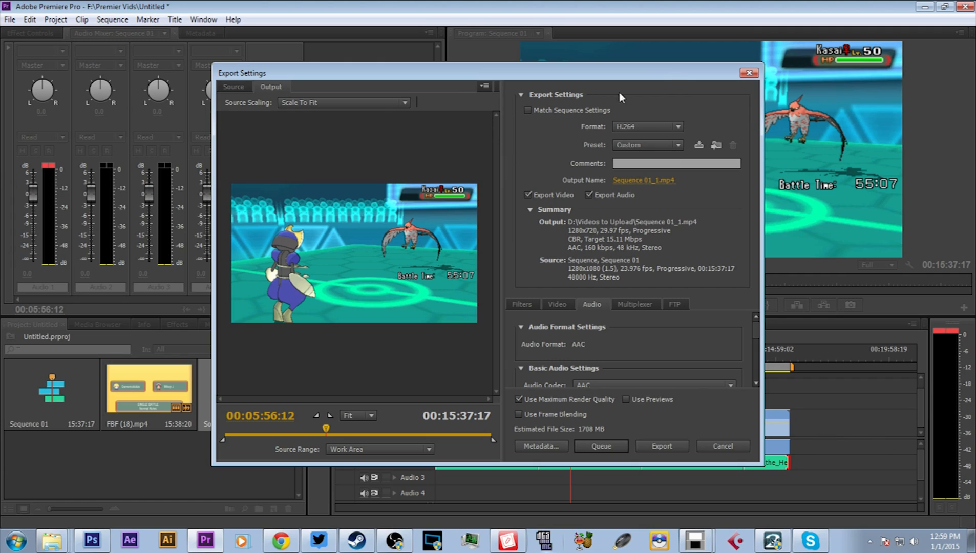
left_click(677, 127)
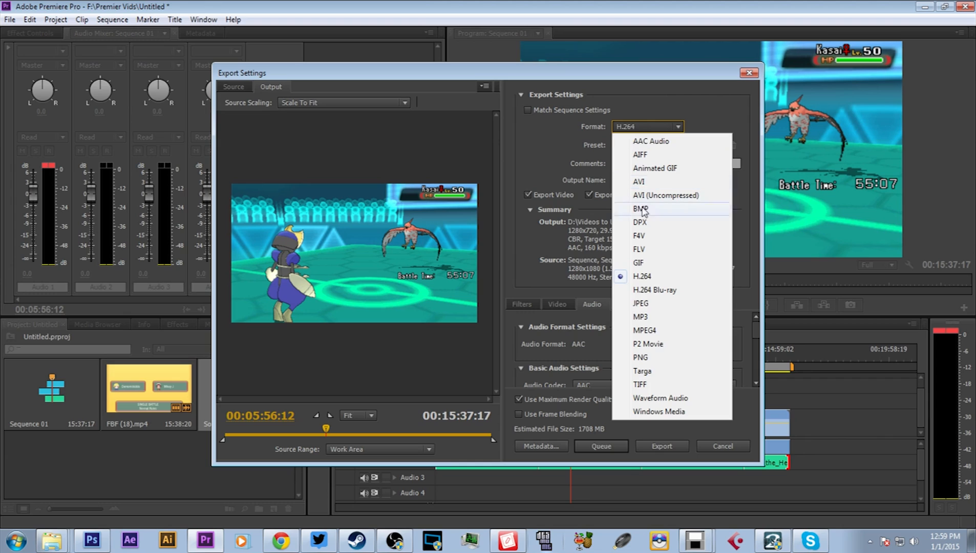
left_click(641, 279)
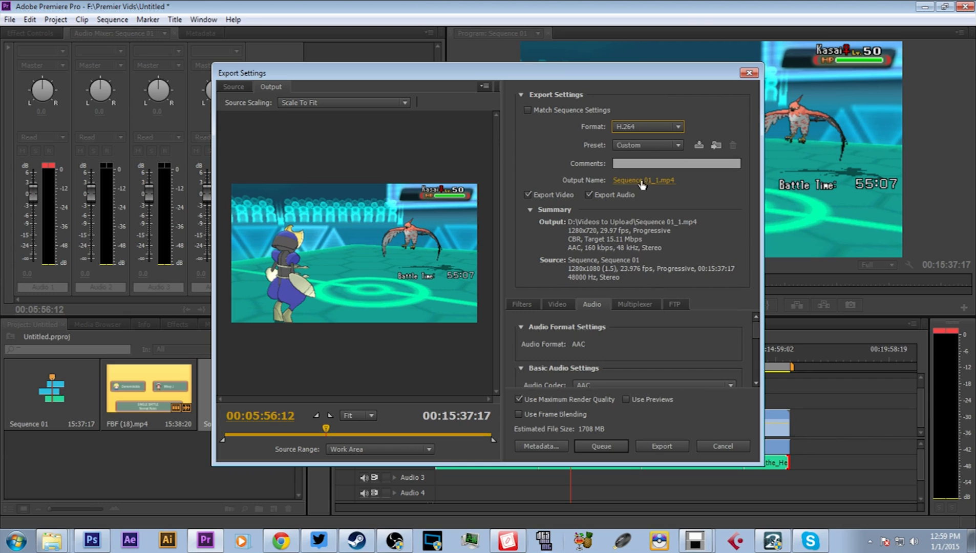
left_click(675, 144)
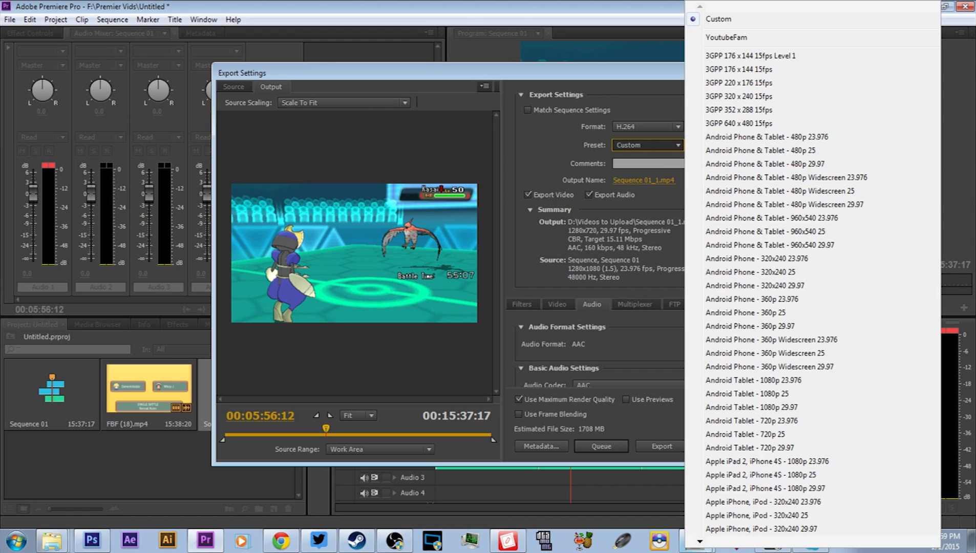
mouse_move(711, 542)
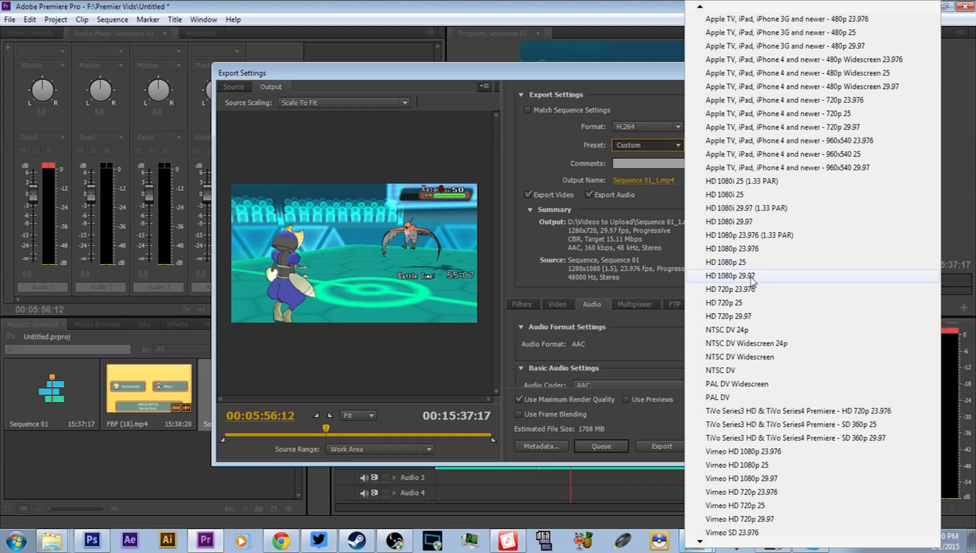
left_click(731, 317)
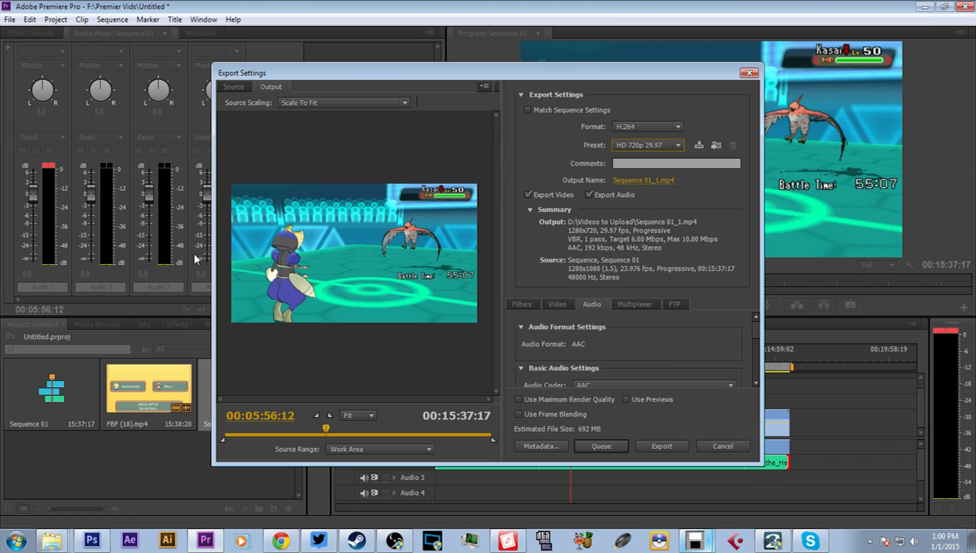
left_click(518, 400)
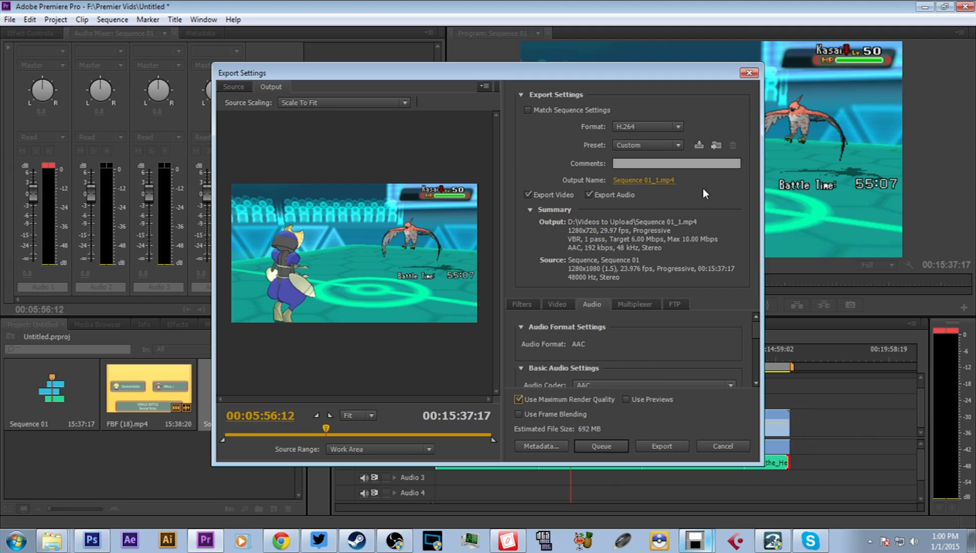
- Check the export's output file name and save folder, and close the export settings without exporting
left_click(643, 181)
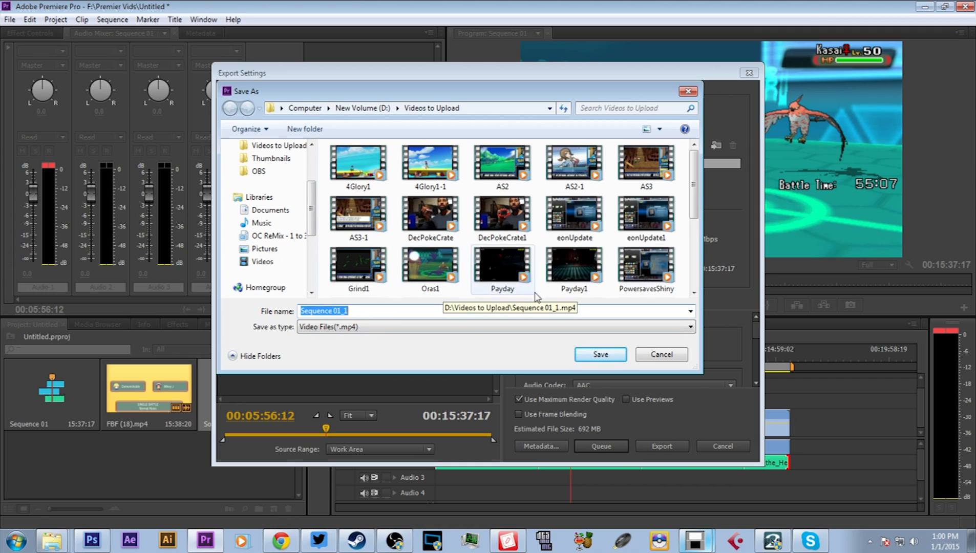
left_click(662, 355)
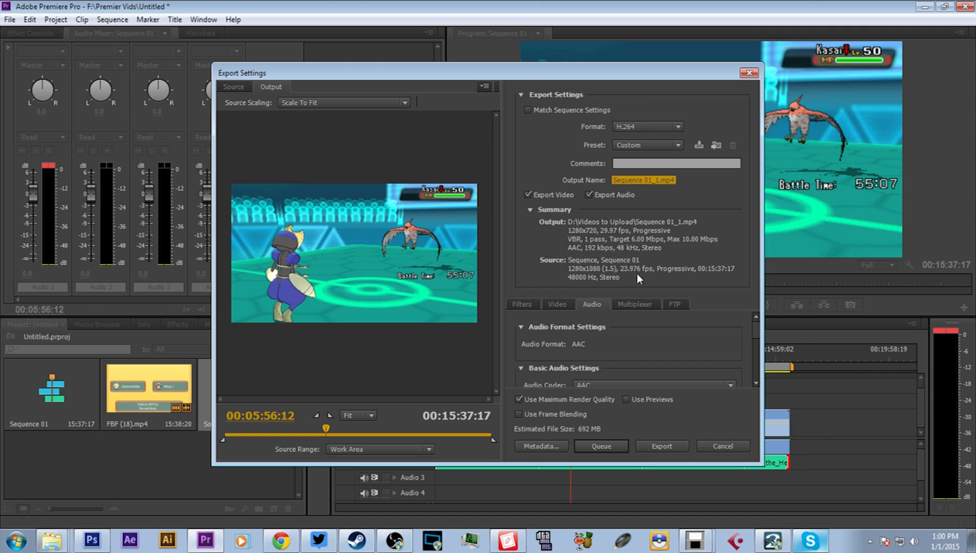
left_click(729, 444)
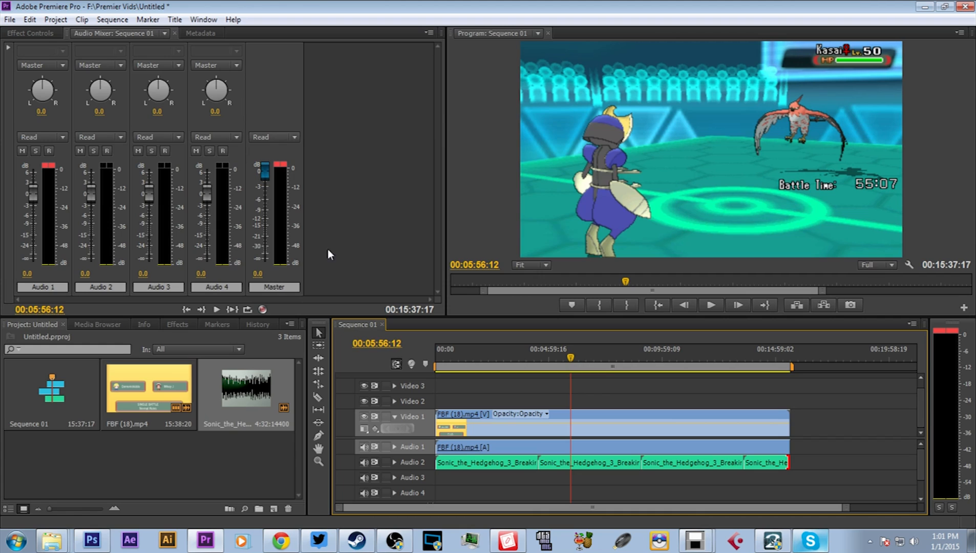
- Show the audio mixer and play the sequence around the six-minute mark to check the track levels
left_click(37, 35)
left_click(103, 32)
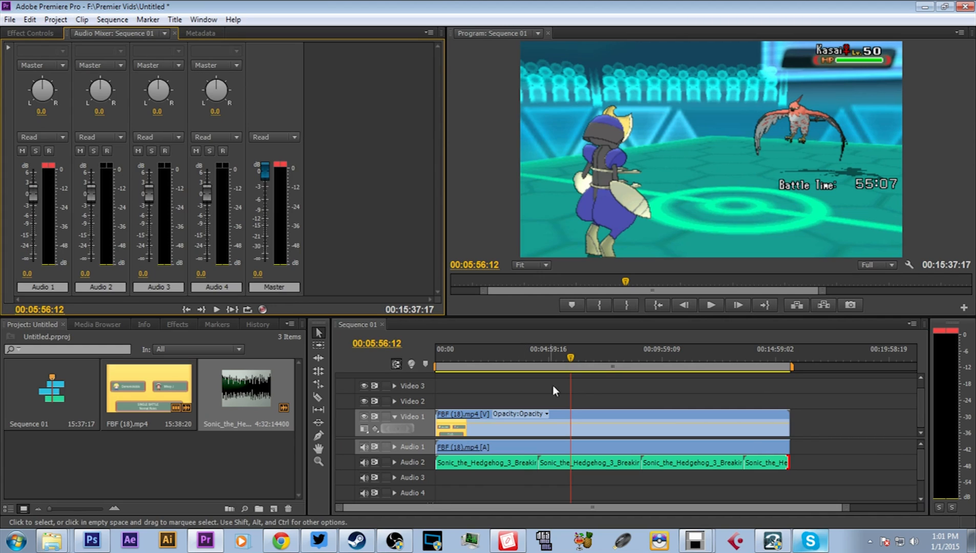
left_click(712, 304)
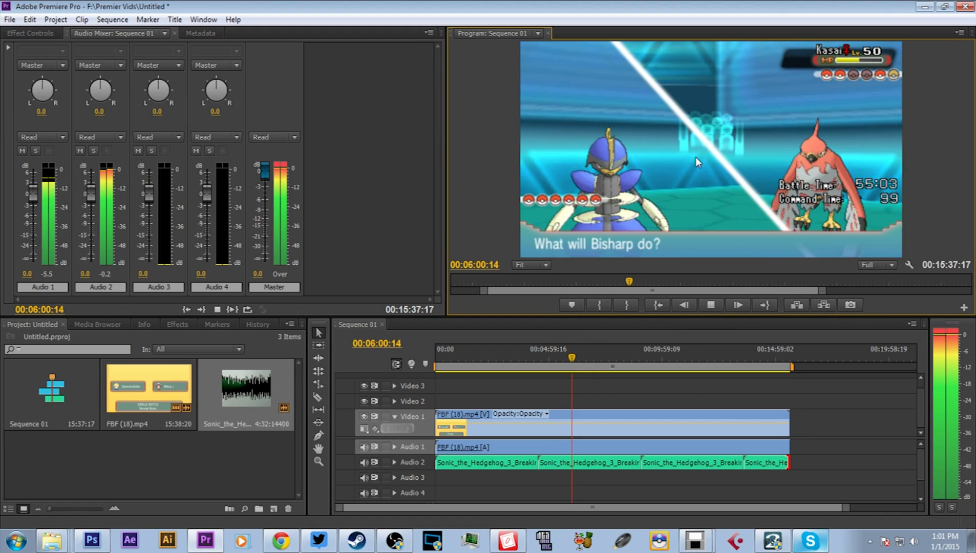
left_click(714, 305)
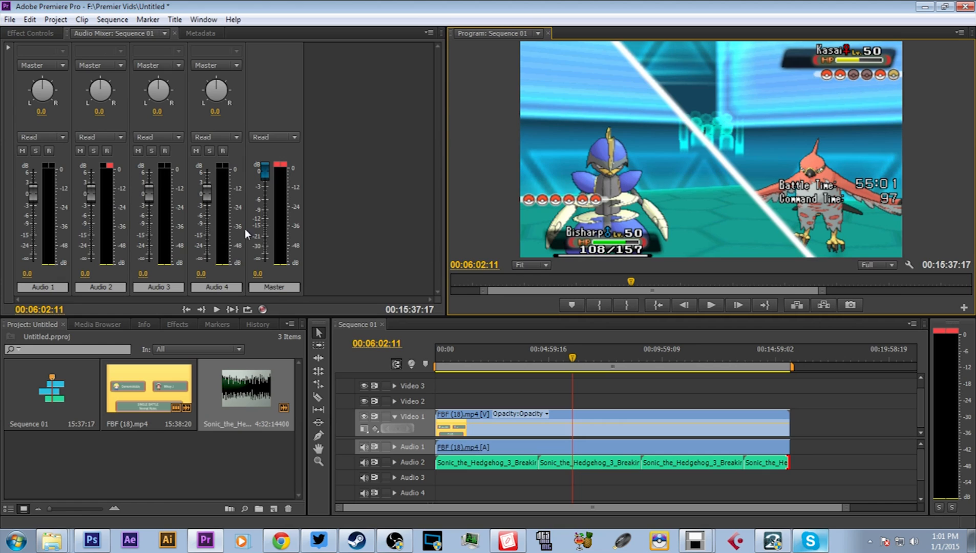
- Lower the Audio 2 music track's volume to -21.8 dB, playing back the sequence to balance it against the gameplay audio
left_click(417, 458)
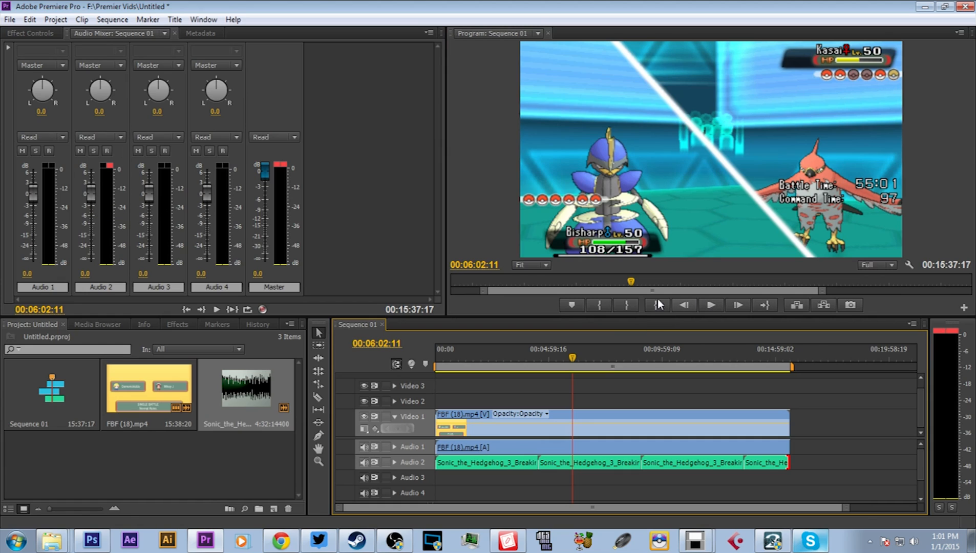
left_click_drag(84, 190, 89, 231)
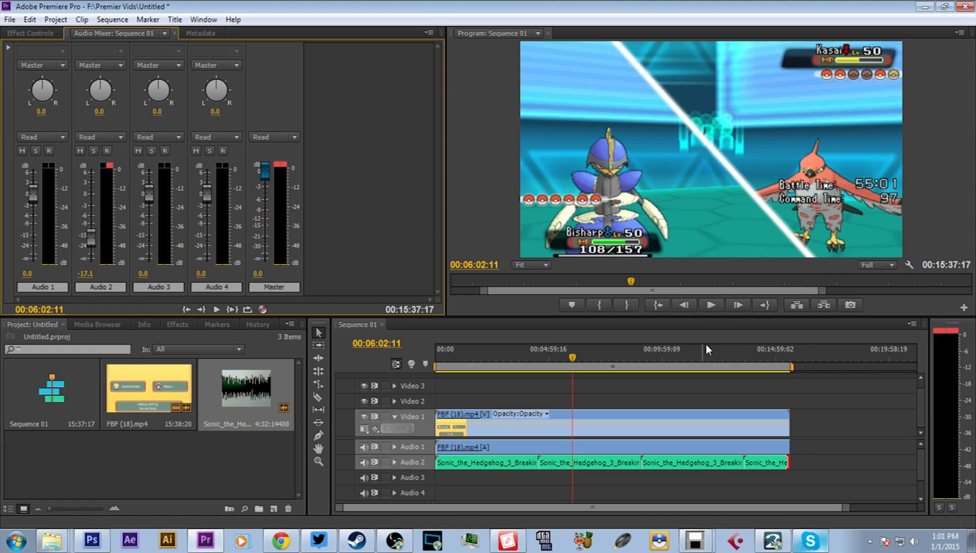
left_click(710, 305)
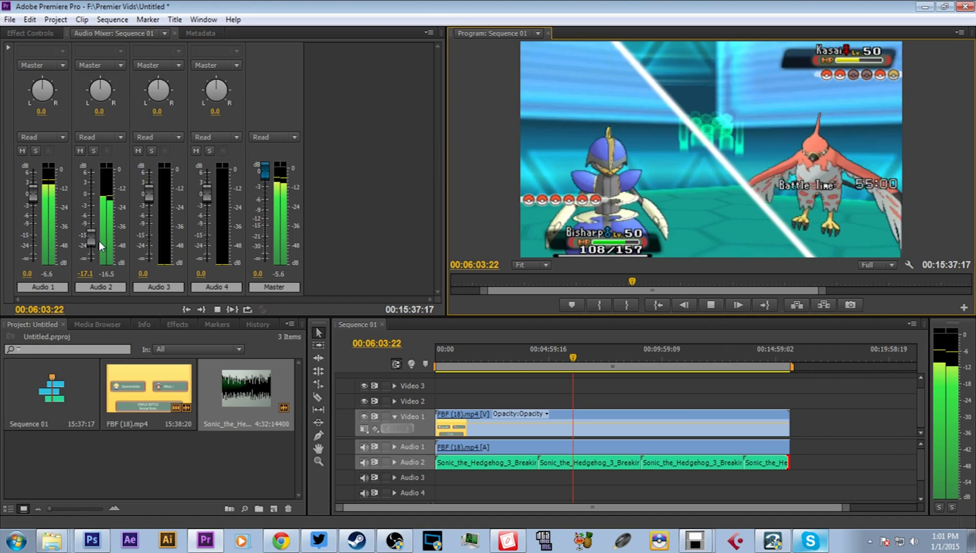
left_click_drag(90, 239, 92, 244)
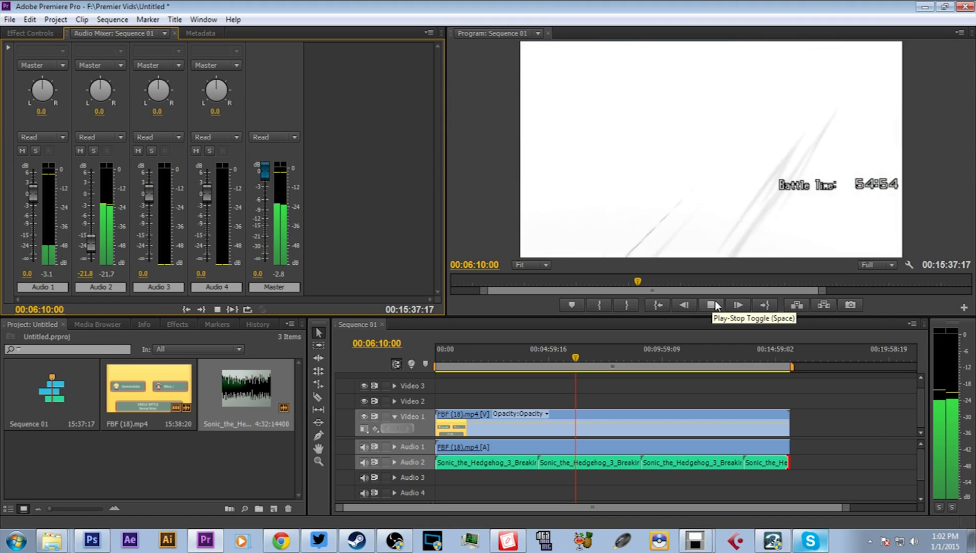
left_click(716, 303)
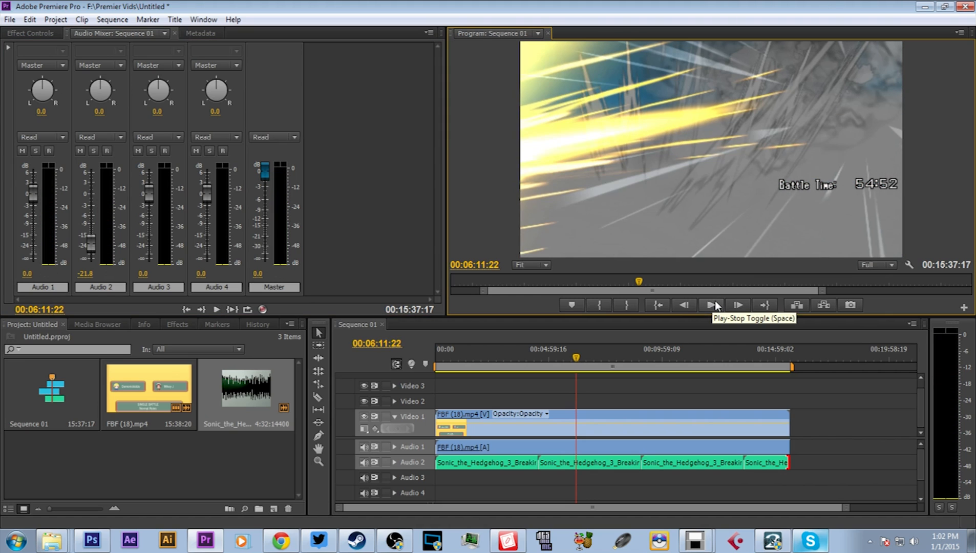